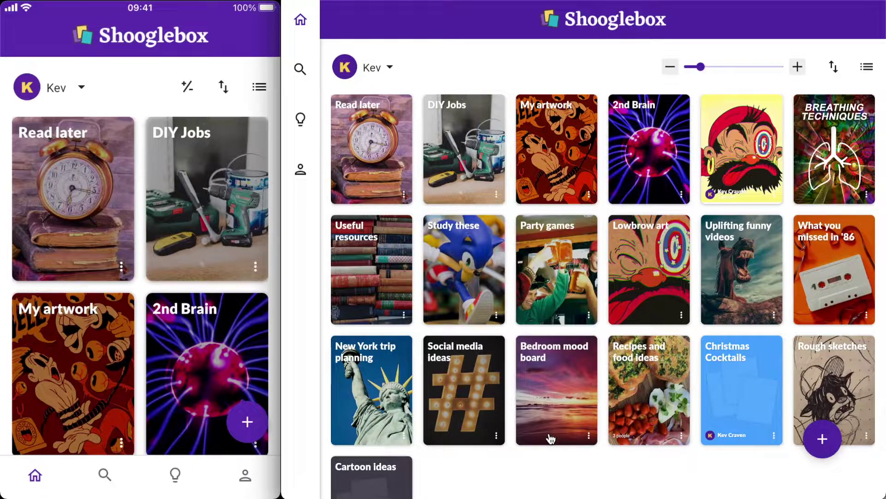
# Open the Read later box from the Shooglebox home screen to see its saved link cards.
pyautogui.click(376, 153)
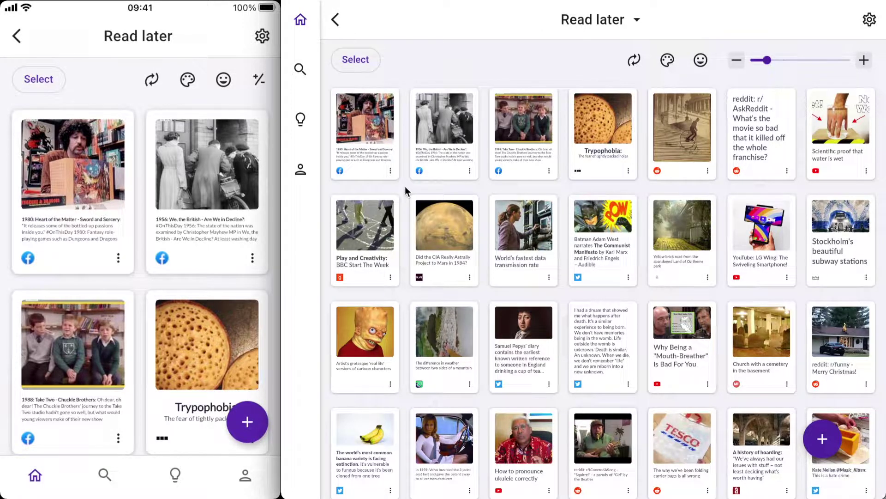
# Create a new card from the pasted BBC_Future 'The science behind the perfect chip' article link.
pyautogui.click(821, 446)
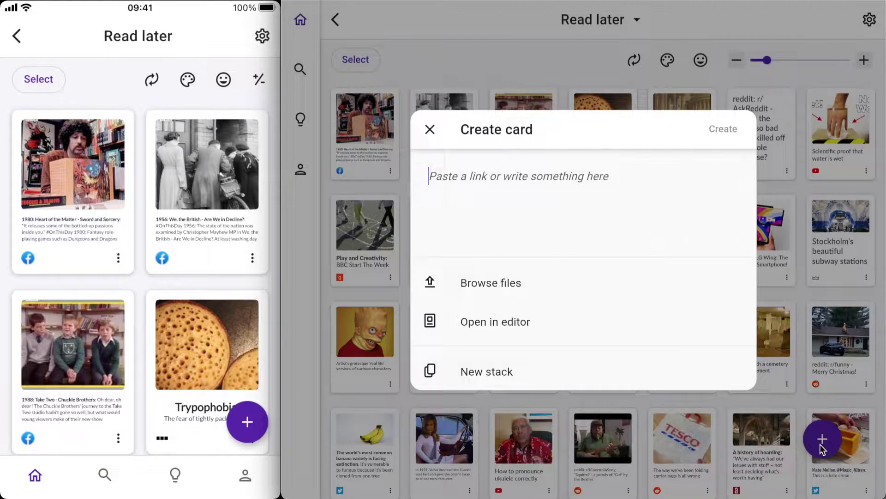
pyautogui.write('https://www.bbc.com/future/article/20150407-the-science-of-the-perfect-chip')
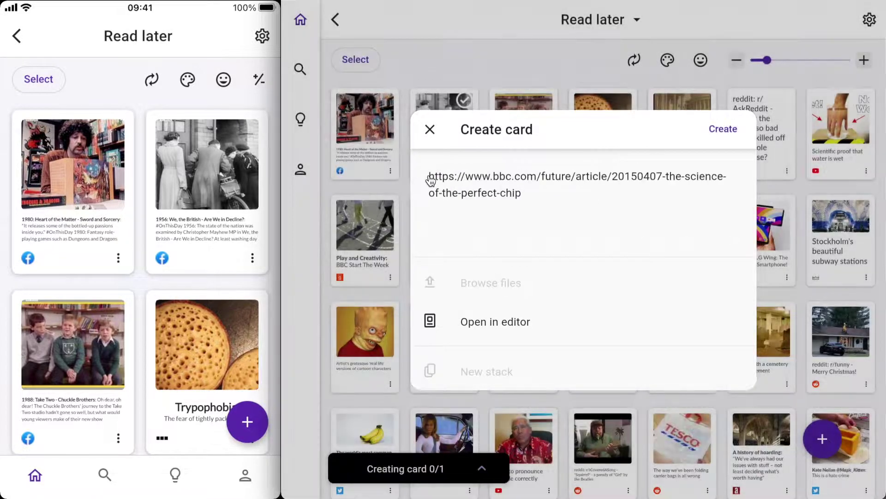
pyautogui.press('Return')
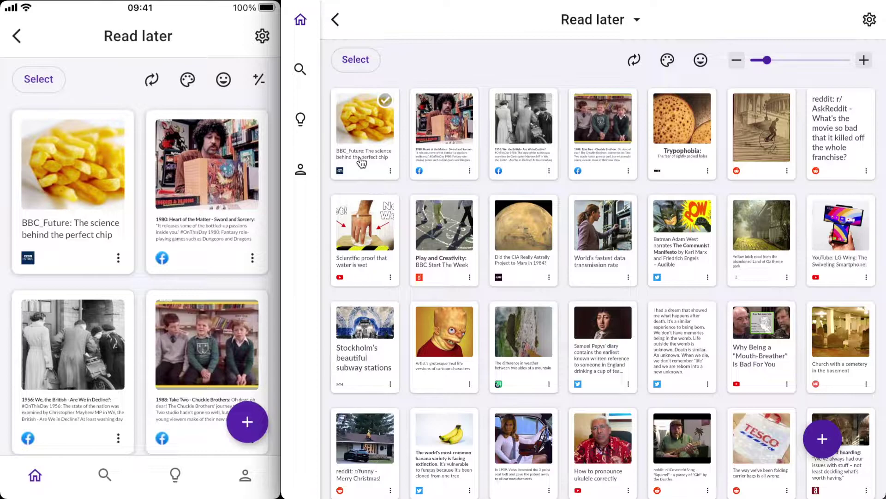
# Open the BBC_Future perfect-chip card and scroll through the article's summary and body text.
pyautogui.click(362, 161)
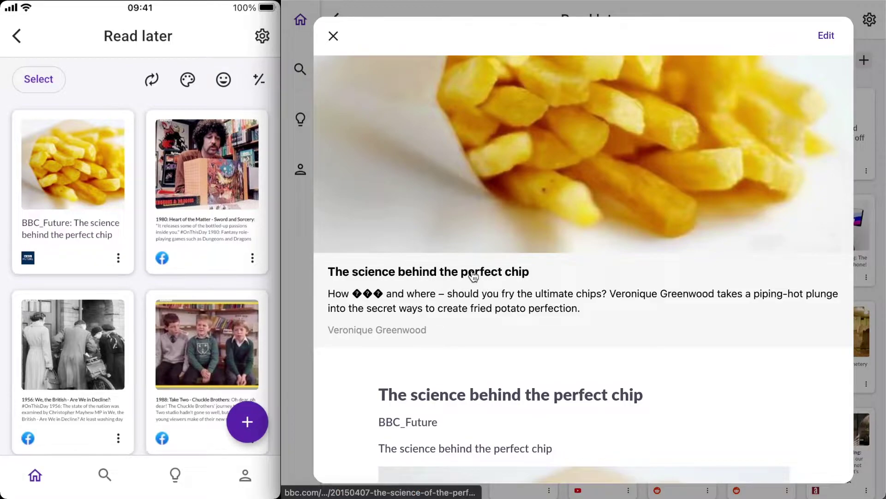
pyautogui.scroll(-5, 343, 403)
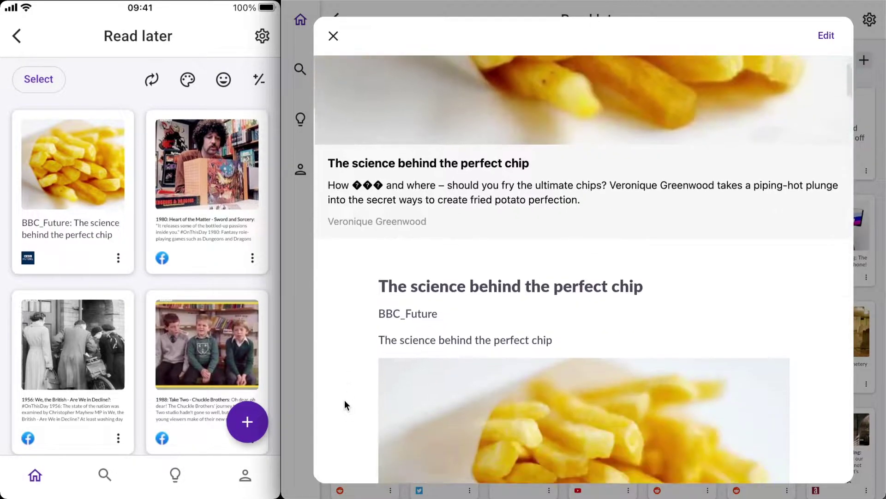
pyautogui.scroll(-10, 344, 401)
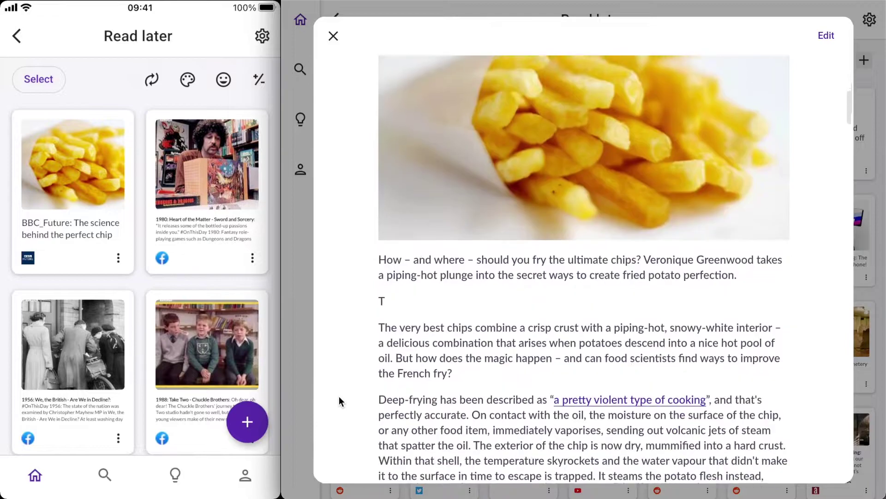
pyautogui.scroll(-3, 339, 396)
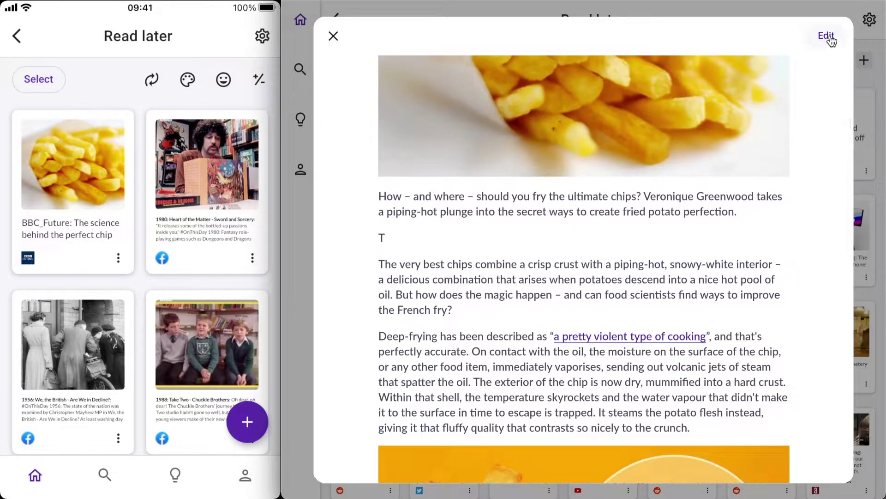
# Highlight the chip card's Deep-frying paragraph in pale yellow.
pyautogui.click(827, 36)
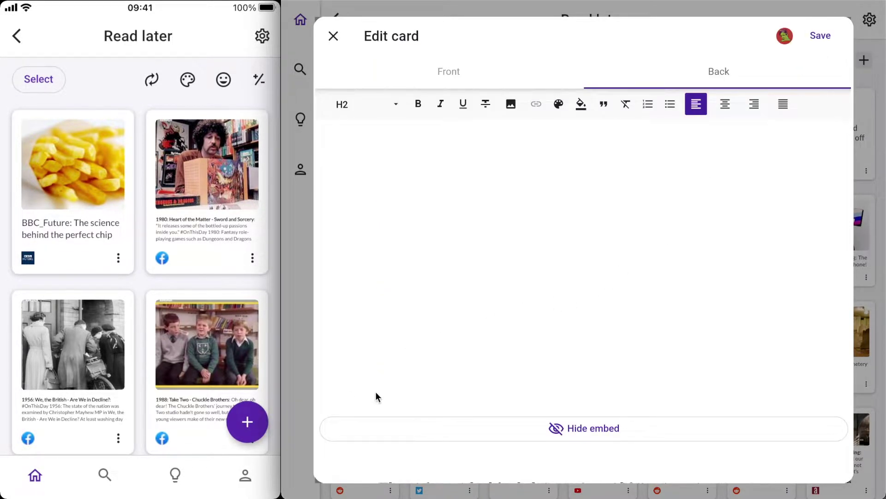
pyautogui.scroll(-10, 404, 425)
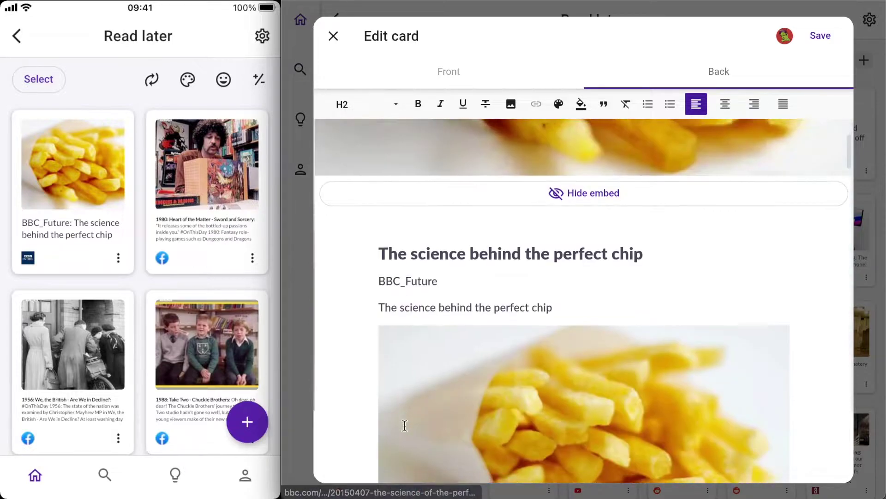
pyautogui.scroll(-8, 405, 425)
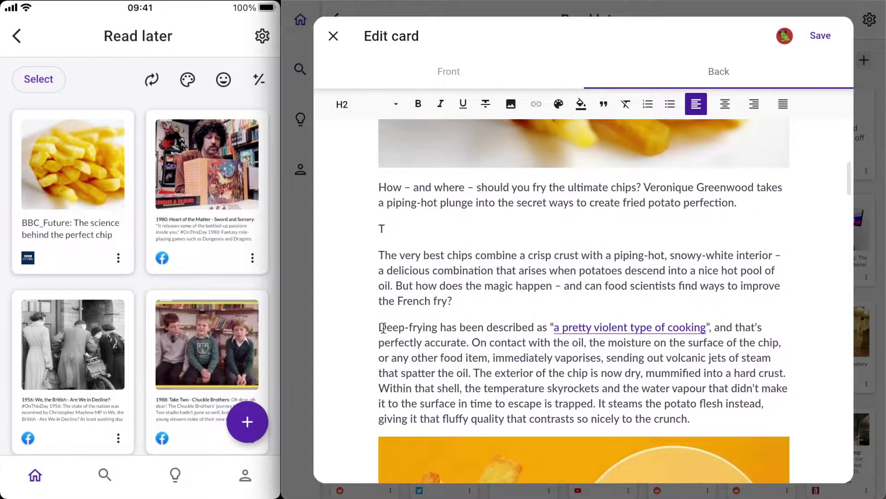
pyautogui.moveTo(405, 327); pyautogui.dragTo(702, 422)
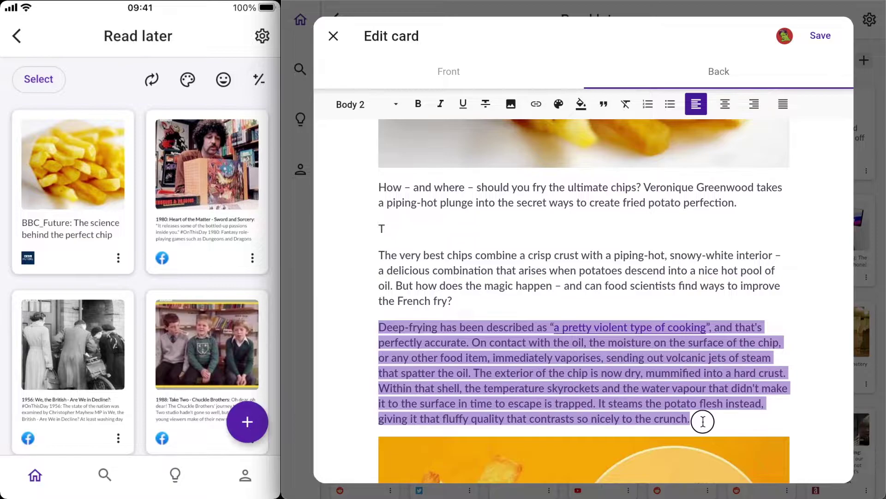
pyautogui.click(581, 103)
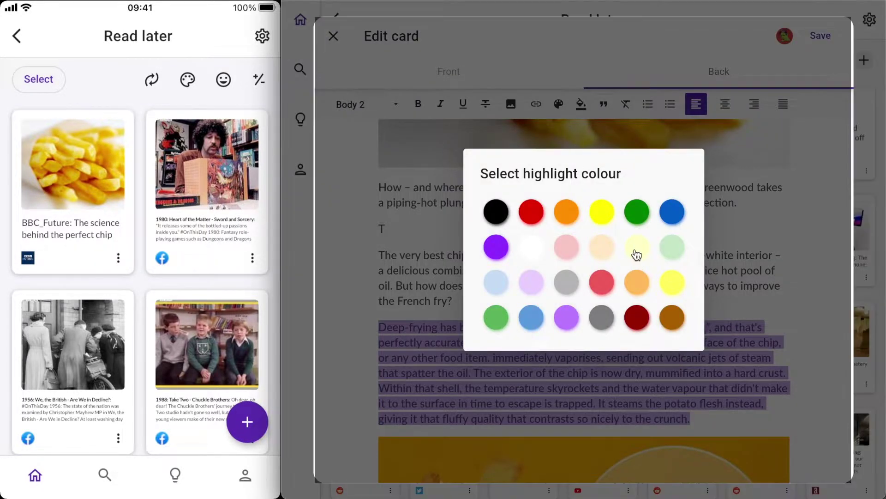
pyautogui.click(636, 249)
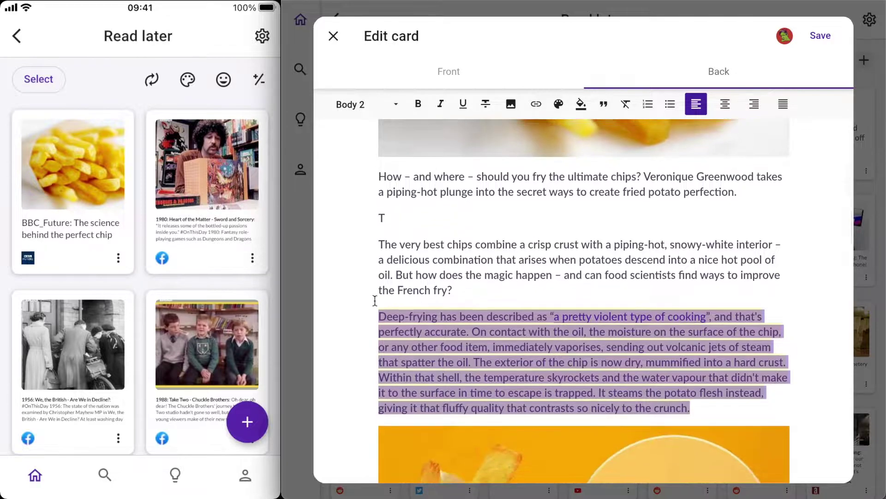
pyautogui.click(377, 301)
# Delete the unrelated trailing text and stray T line, then save the card.
pyautogui.scroll(-2, 376, 305)
pyautogui.scroll(-2, 379, 324)
pyautogui.moveTo(379, 324); pyautogui.dragTo(752, 474)
pyautogui.press('BackSpace')
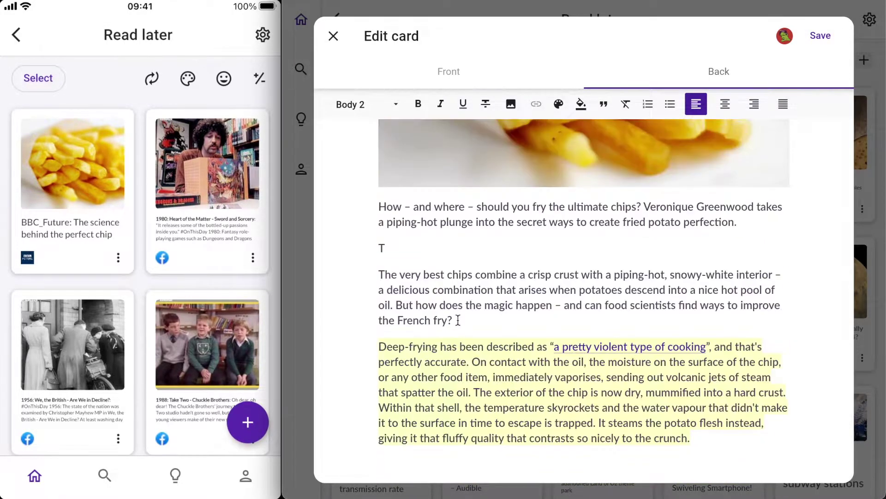
pyautogui.press('BackSpace')
pyautogui.press('BackSpace')
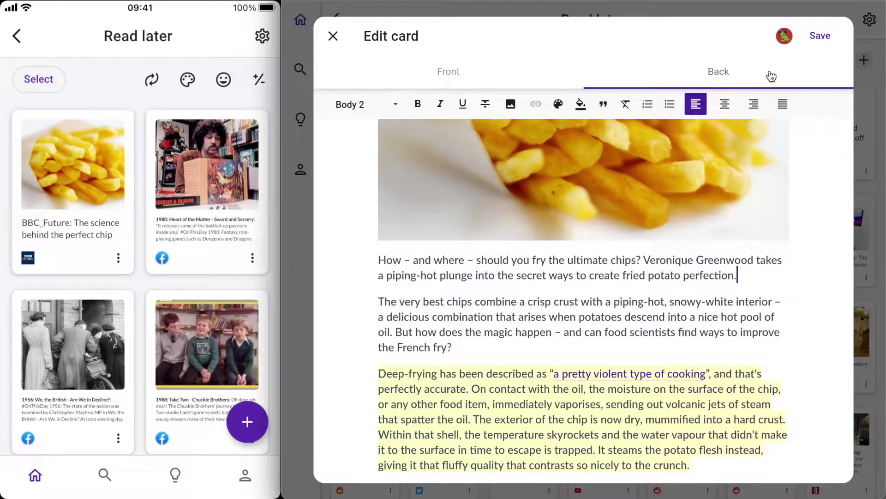
pyautogui.click(819, 36)
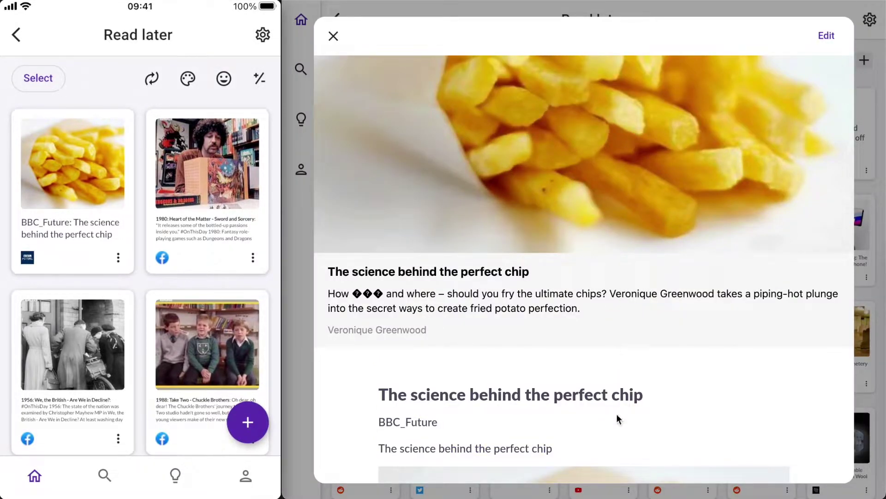
# Scroll the chip card's details down to Connections and Info, then close the card.
pyautogui.scroll(-14, 614, 388)
pyautogui.scroll(-4, 614, 390)
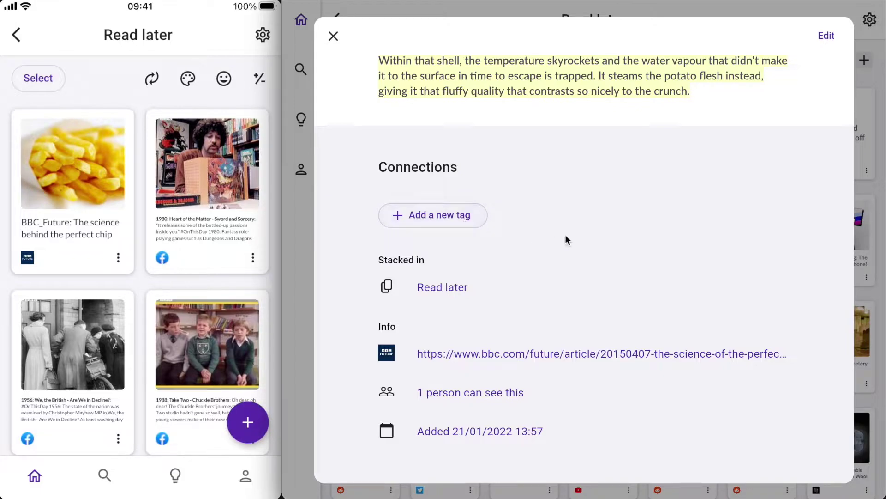
pyautogui.click(332, 38)
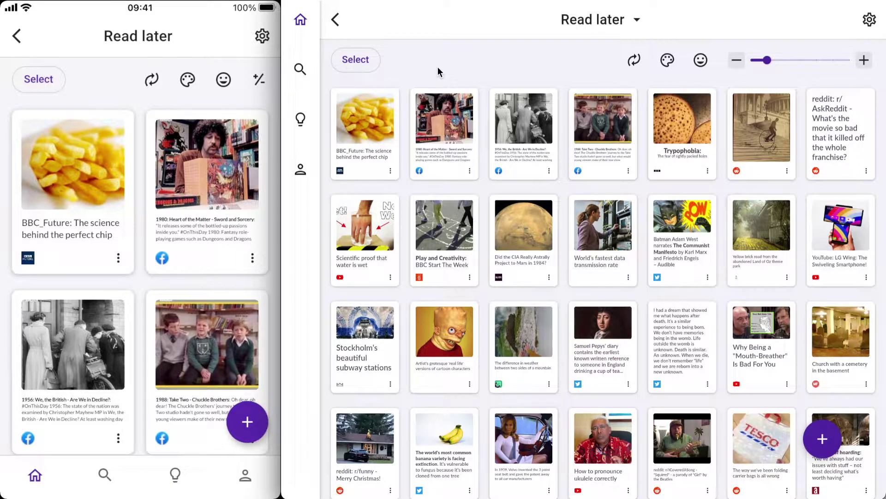
pyautogui.moveTo(471, 2)
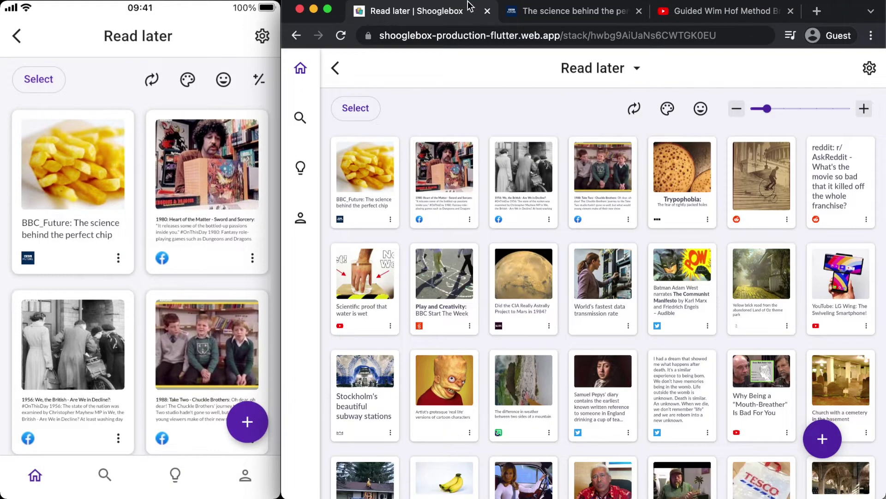
# Drag the Guided Wim Hof Method Breathing YouTube link from its tab into Read later.
pyautogui.click(694, 14)
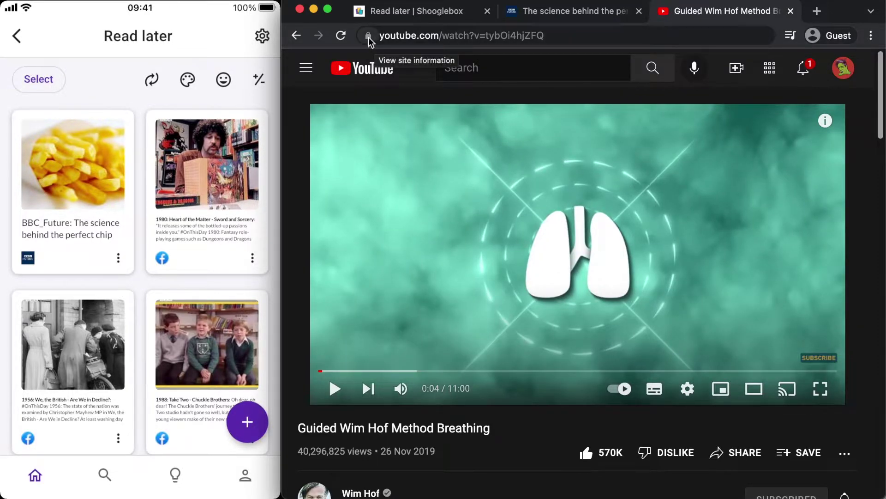
pyautogui.moveTo(368, 38); pyautogui.dragTo(474, 176)
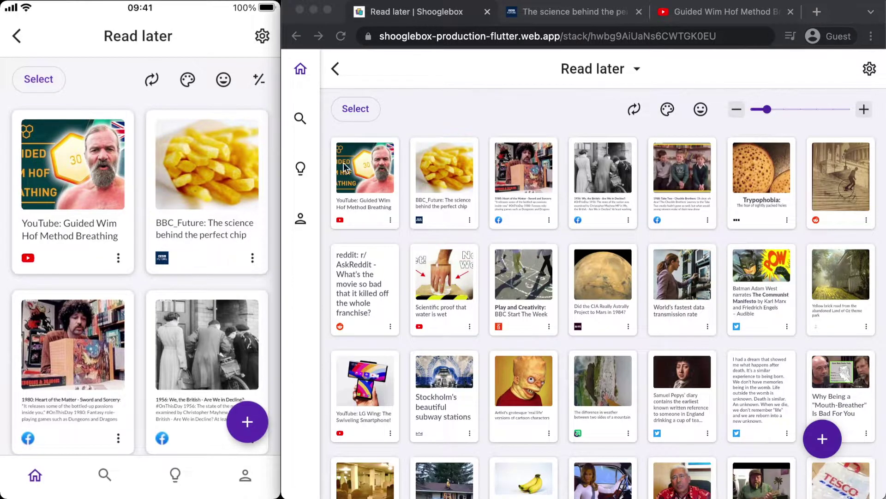
pyautogui.click(395, 119)
pyautogui.moveTo(367, 169)
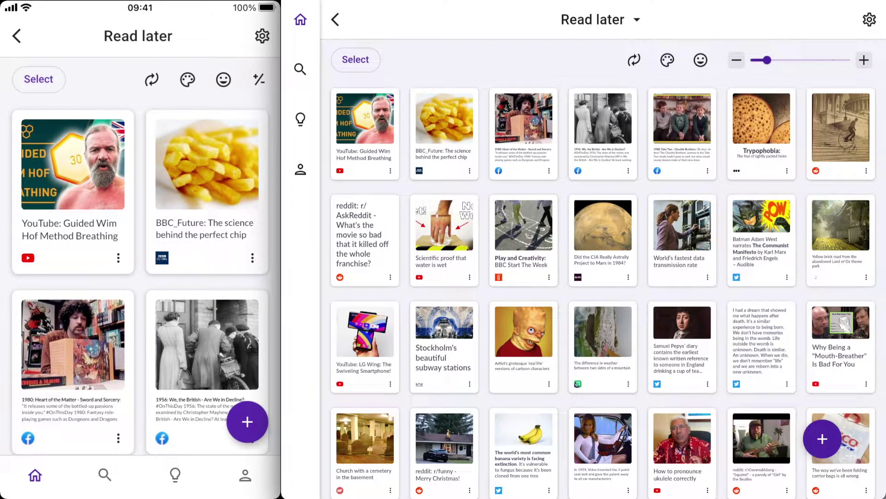
pyautogui.click(247, 421)
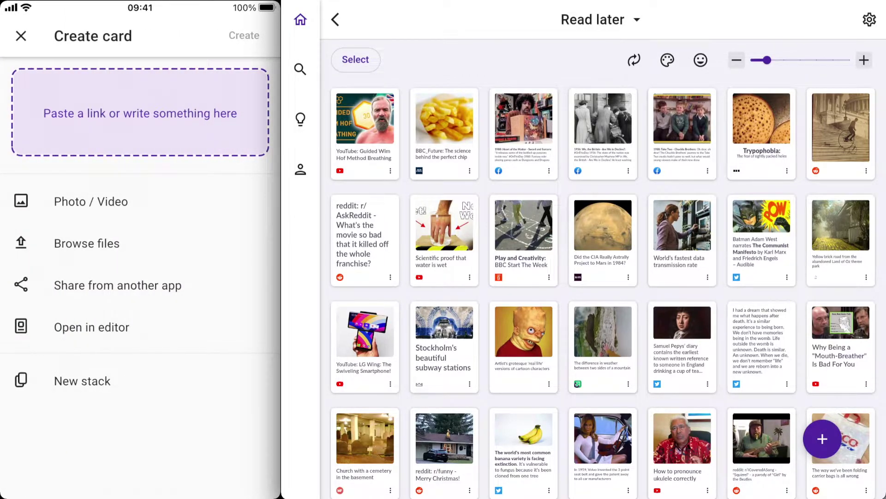
pyautogui.click(138, 113)
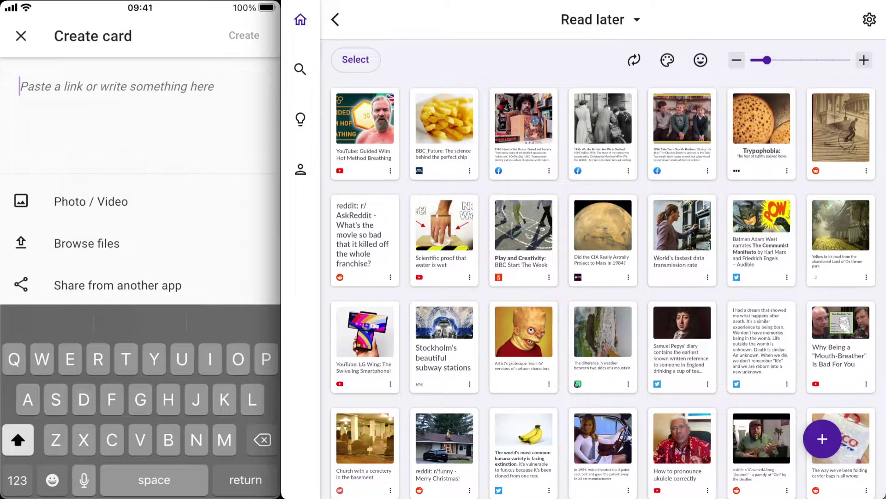
pyautogui.click(22, 36)
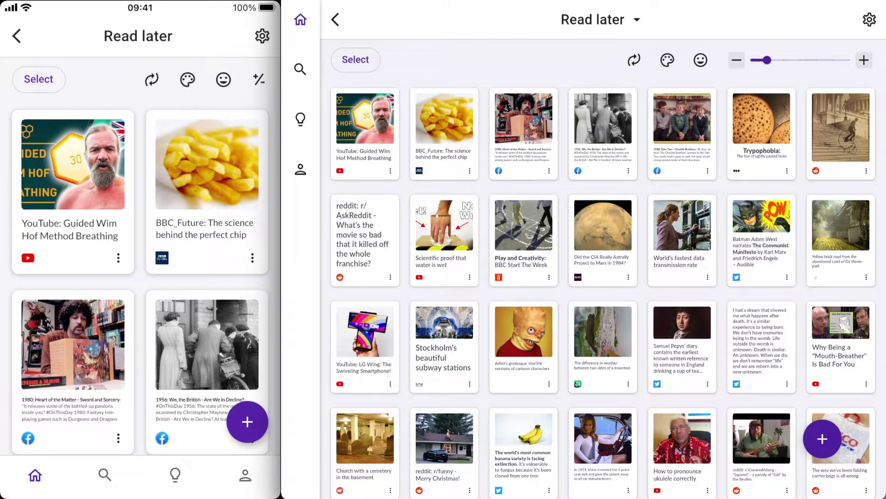
# In Safari, view the Wired 'This Recyclable Boat Is Made From Wool' article and open sharing options.
pyautogui.press('super+shift+h')
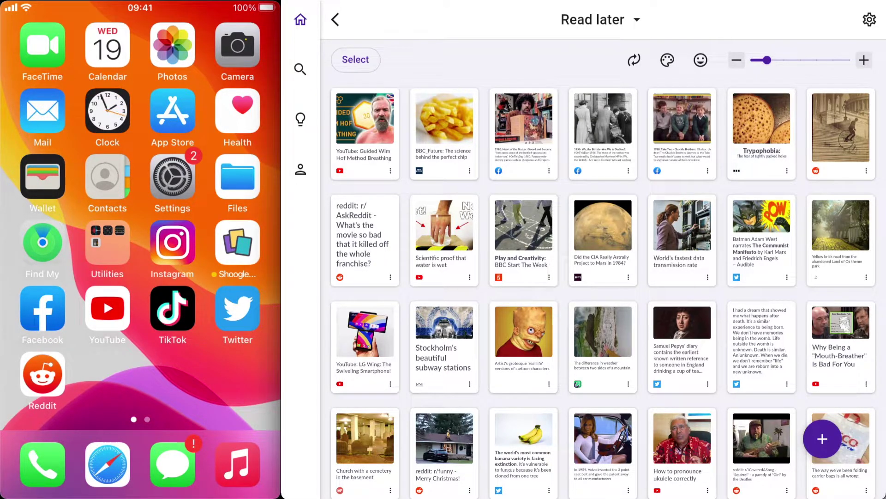
pyautogui.click(108, 464)
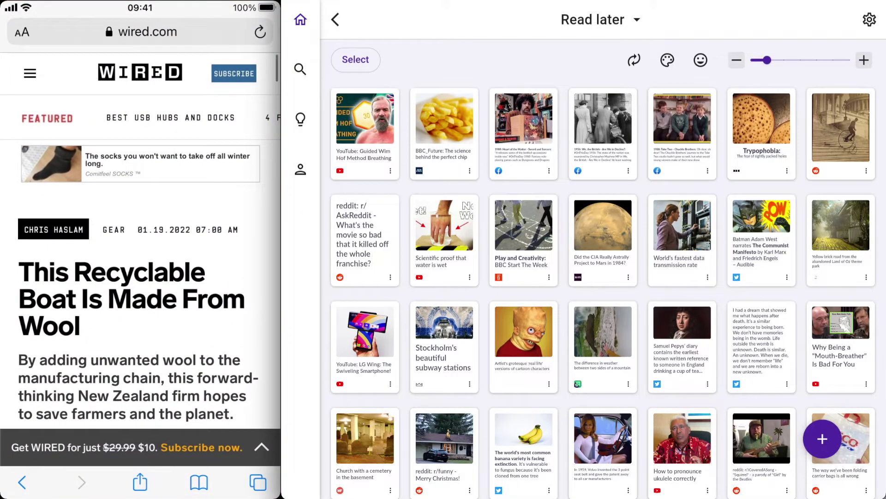
pyautogui.scroll(-15, 140, 277)
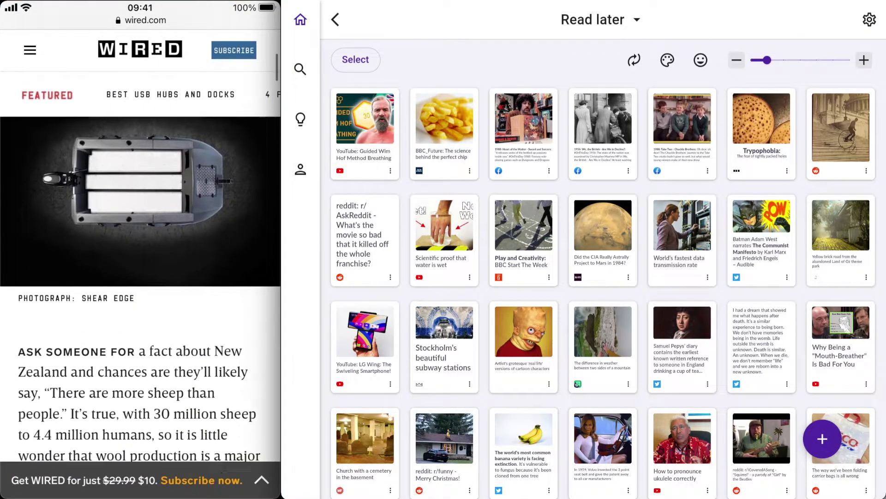
pyautogui.scroll(15, 140, 277)
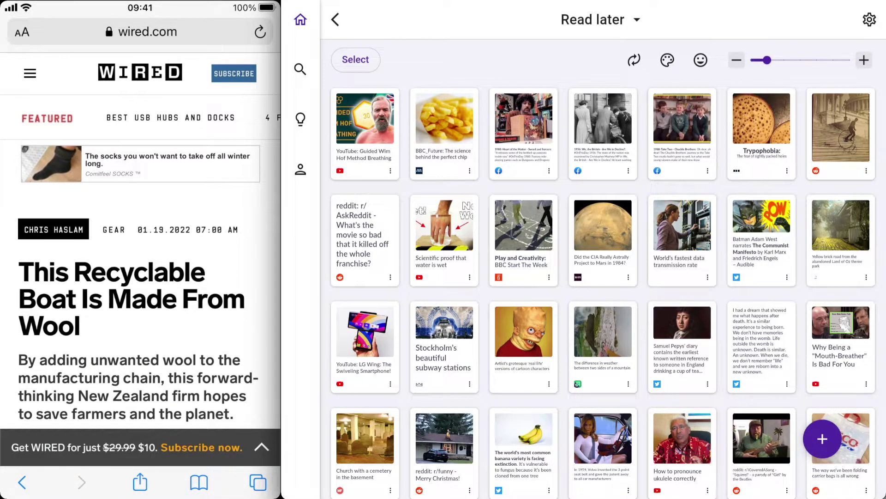
pyautogui.click(140, 482)
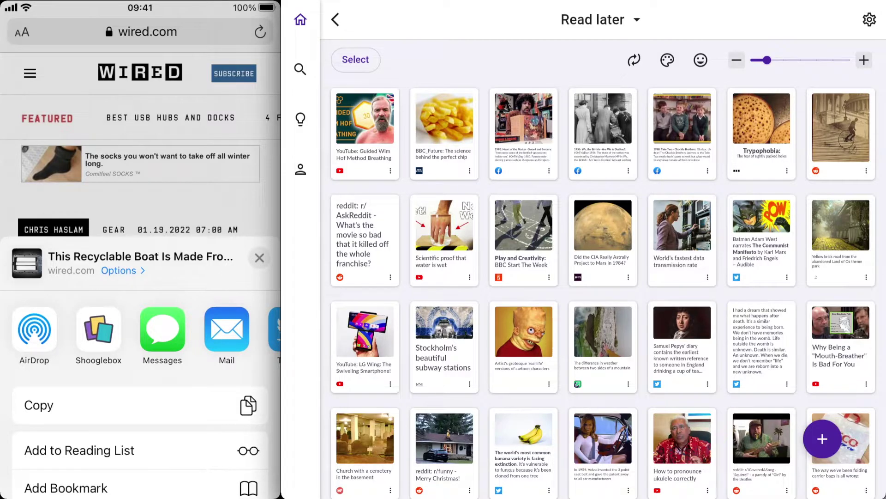
# Add Shooglebox to the share sheet favourites and move it to the top of the list.
pyautogui.moveTo(231, 329); pyautogui.dragTo(9, 328)
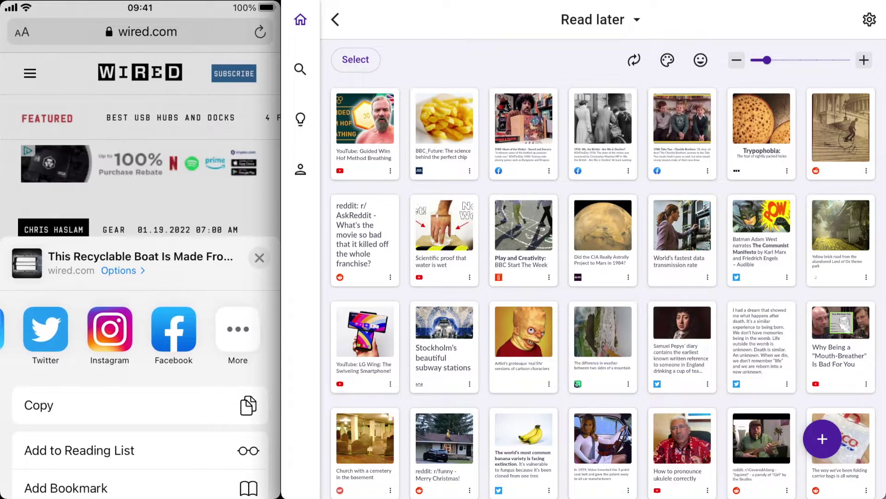
pyautogui.click(246, 329)
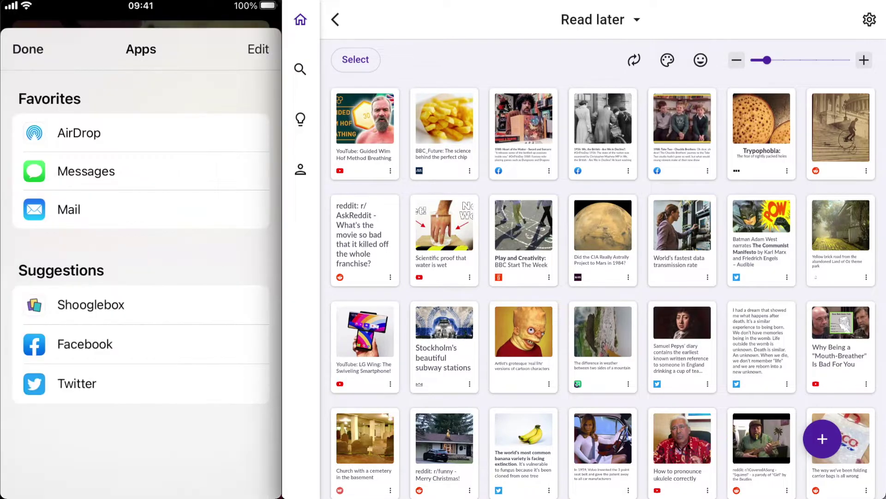
pyautogui.click(97, 300)
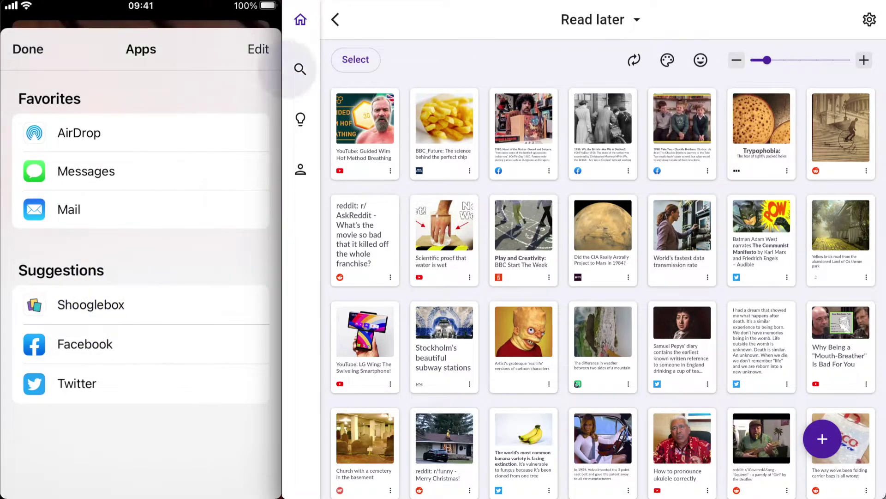
pyautogui.click(258, 49)
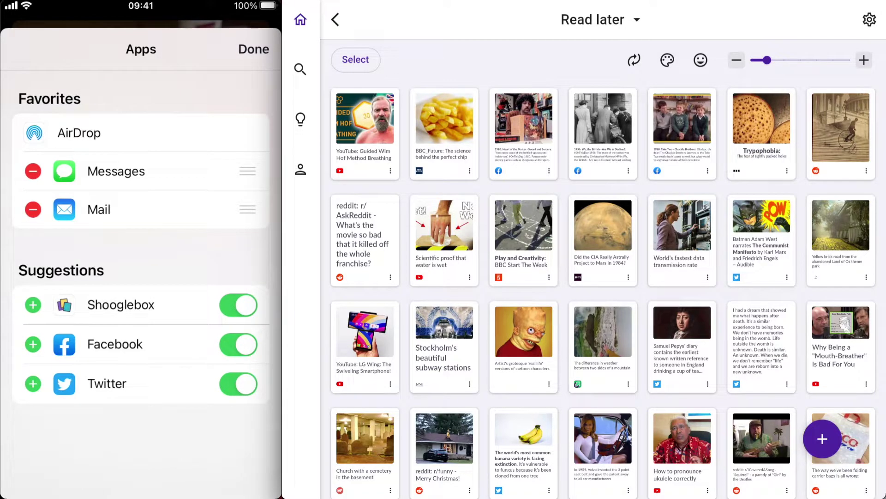
pyautogui.click(33, 305)
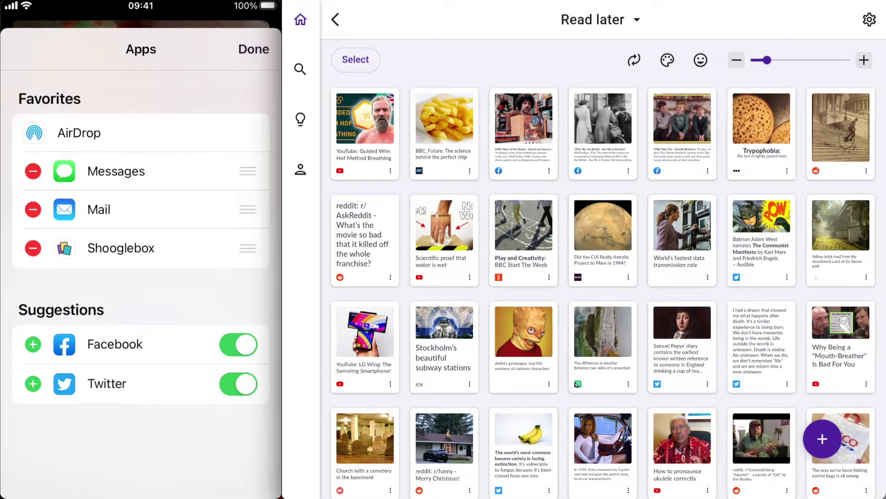
pyautogui.moveTo(248, 248); pyautogui.dragTo(247, 171)
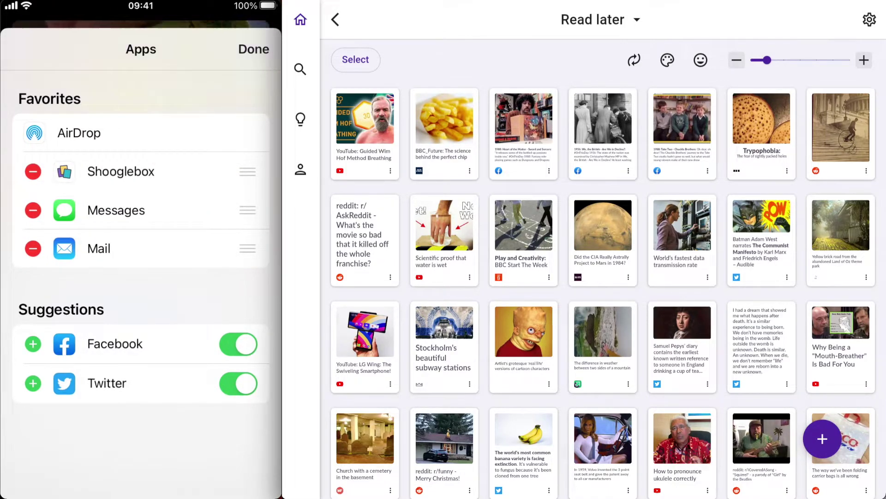
pyautogui.click(254, 49)
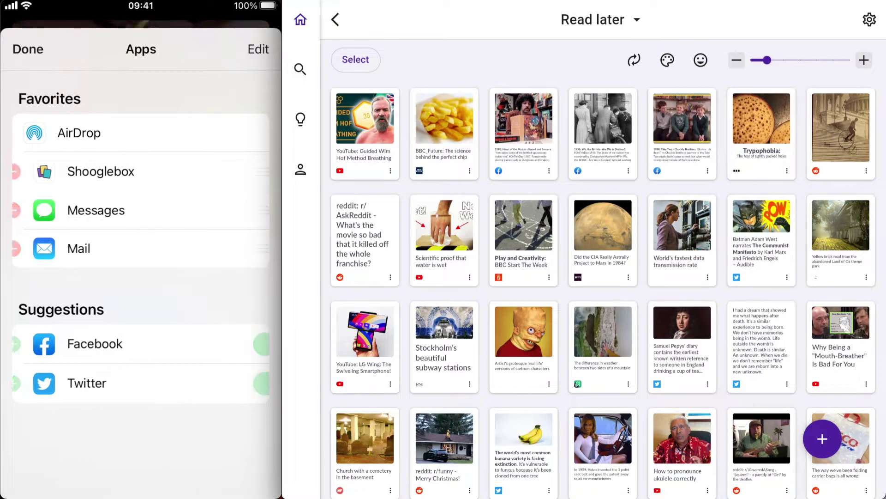
pyautogui.click(28, 50)
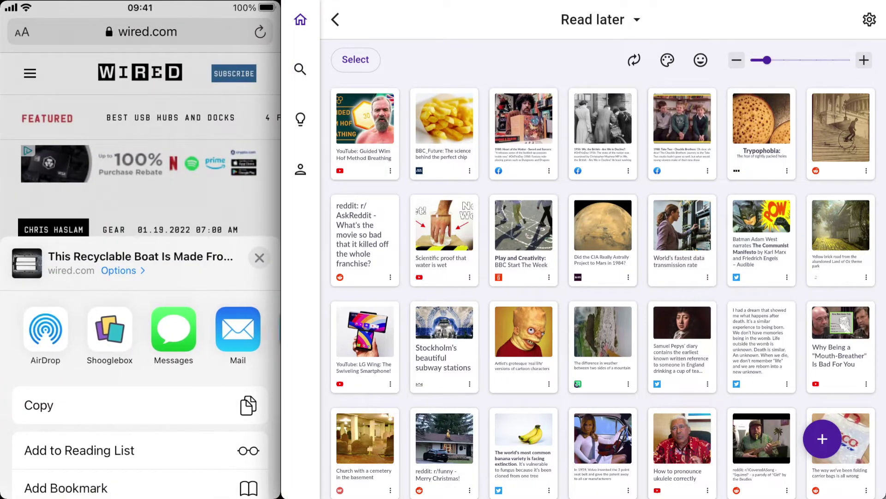
# Share the Wired wool boat article to Shooglebox and save it into the Read later box.
pyautogui.click(99, 329)
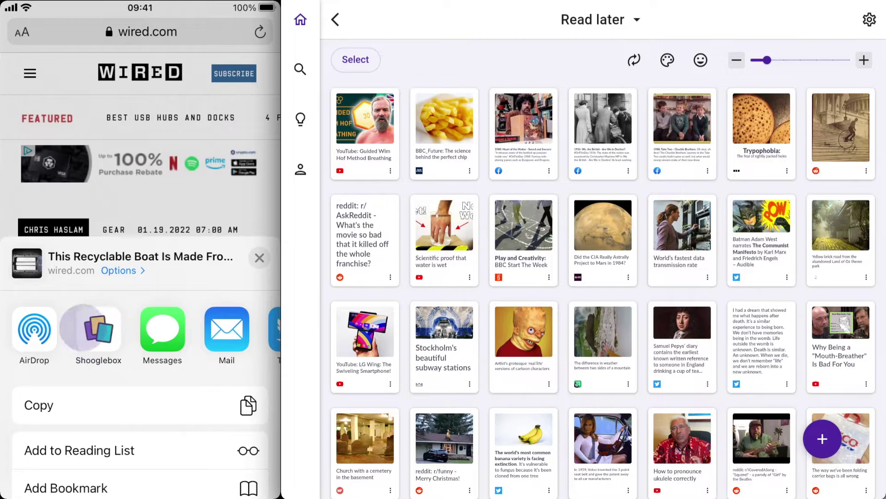
pyautogui.click(98, 329)
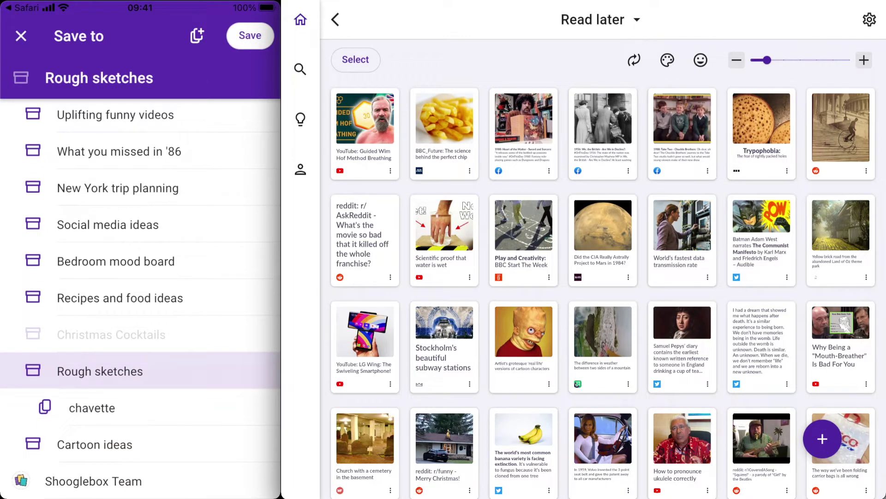
pyautogui.scroll(10, 140, 293)
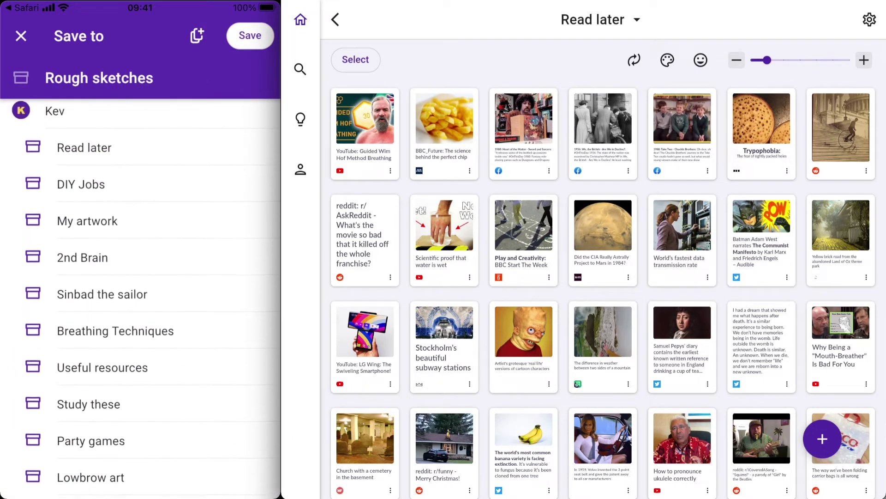
pyautogui.click(119, 154)
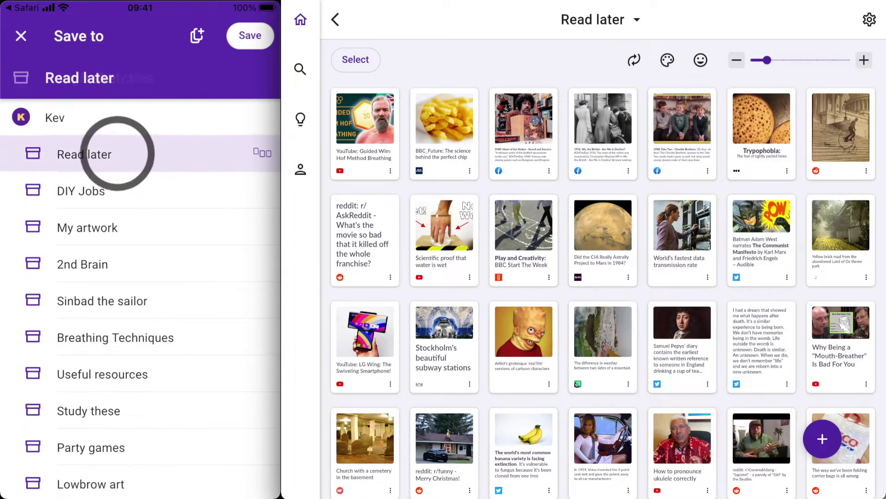
pyautogui.click(250, 35)
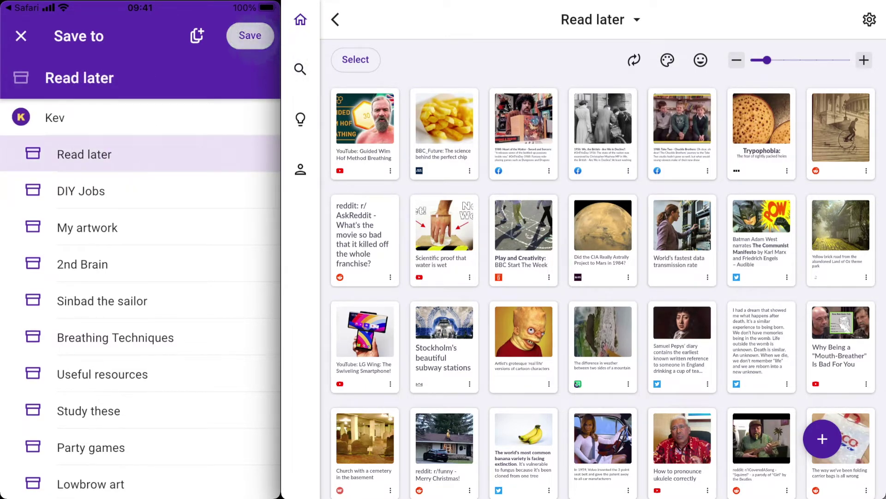